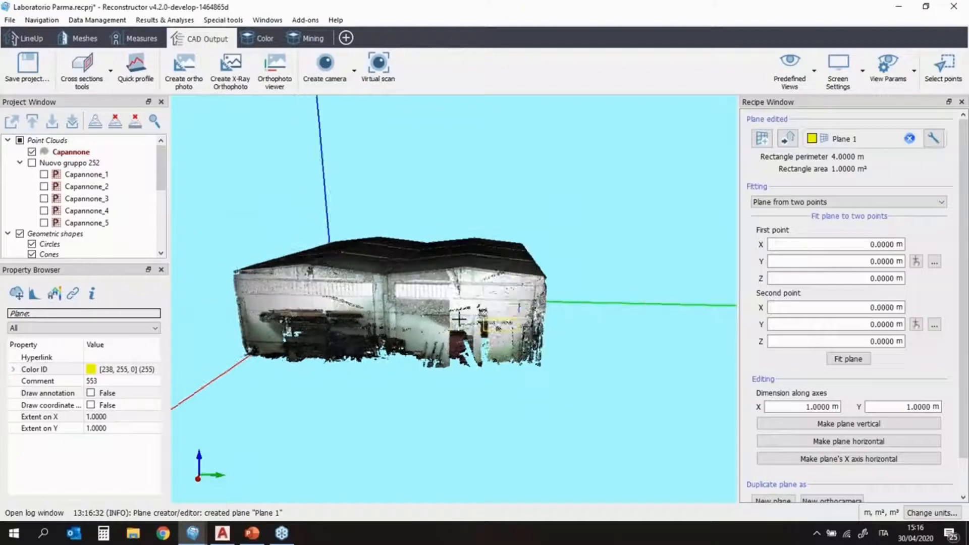
Fit Plane 1 through two points picked on the front wall of the building, using the Plane from two points method.
{"action": "left_click", "coordinate": [920, 202]}
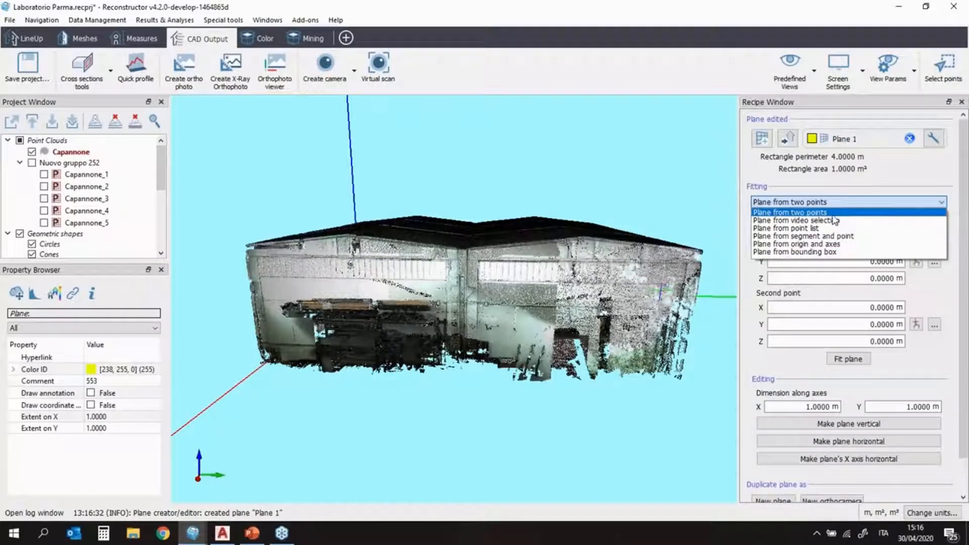
{"action": "left_click", "coordinate": [818, 202]}
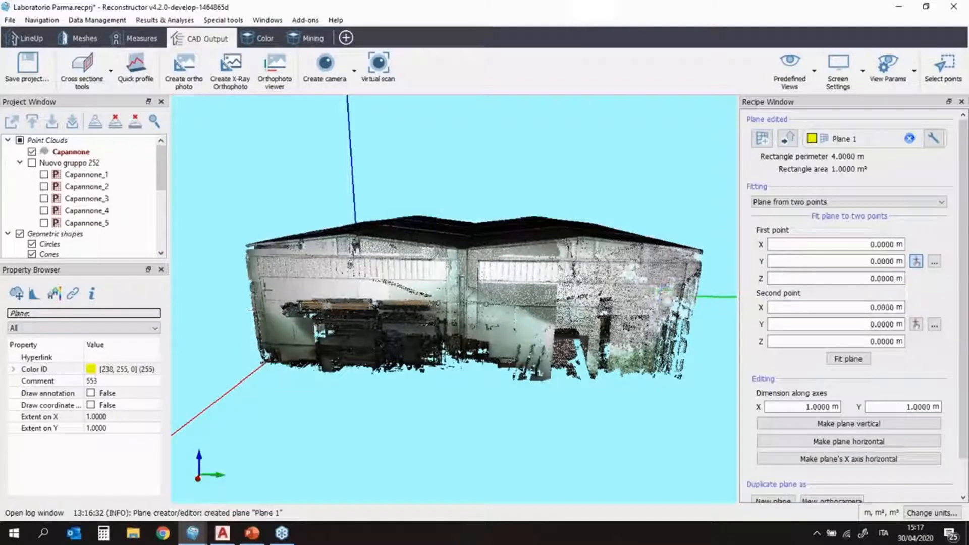
{"action": "double_click", "coordinate": [263, 281]}
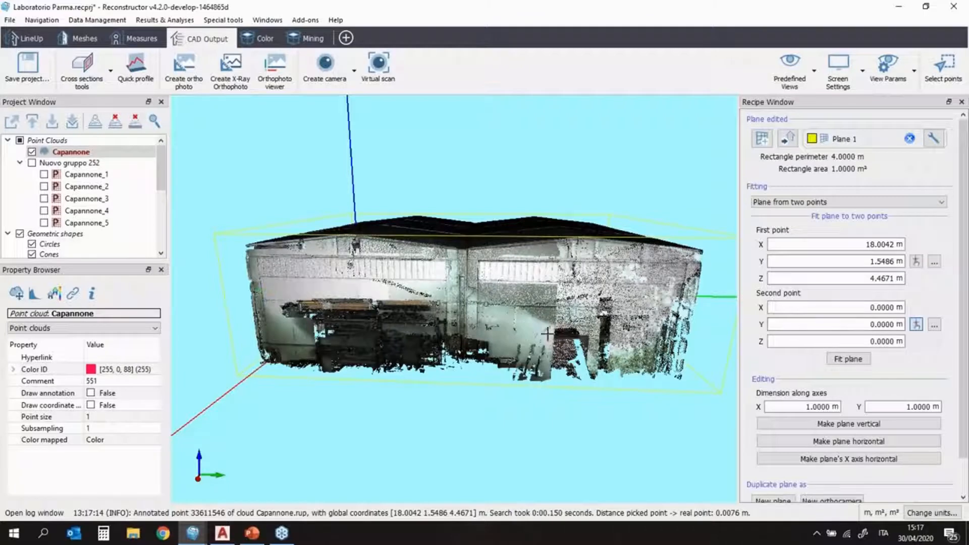
{"action": "double_click", "coordinate": [355, 325]}
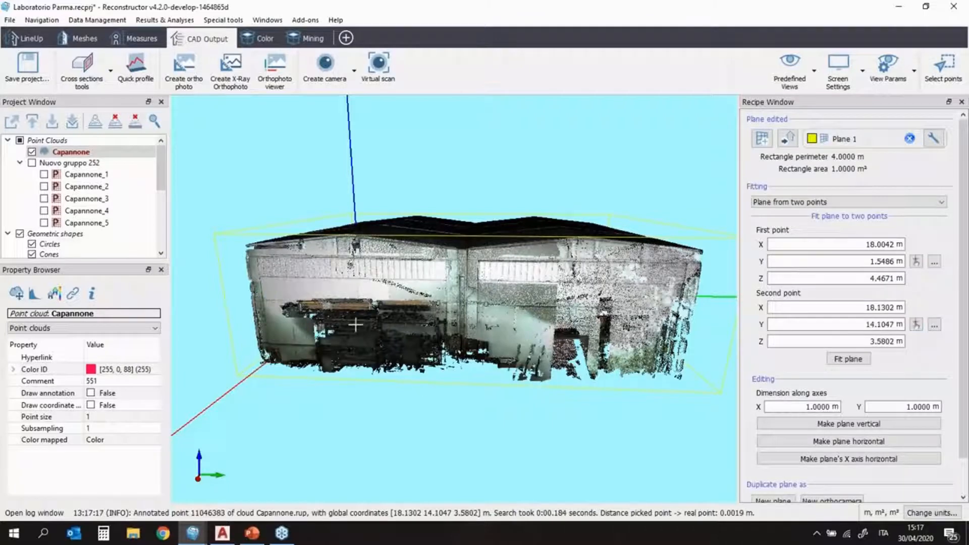
{"action": "left_click", "coordinate": [853, 361]}
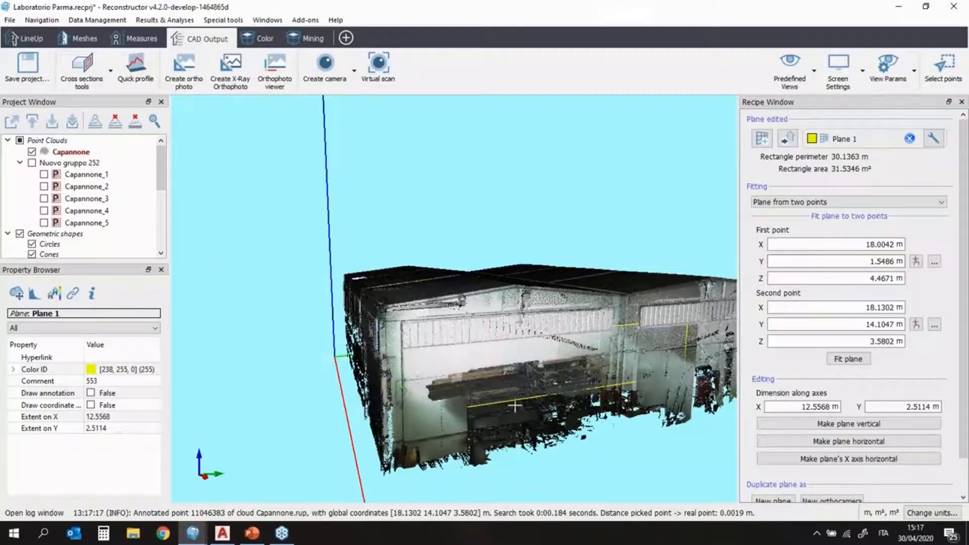
Make the fitted Plane 1 horizontal so it cuts across the building's point cloud.
{"action": "middle_click_drag", "start_coordinate": [666, 381], "coordinate": [588, 317]}
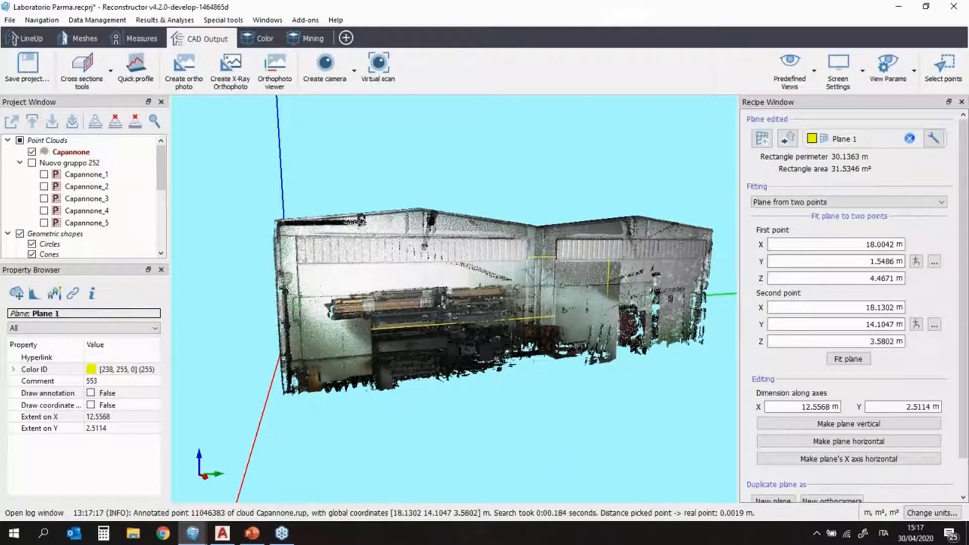
{"action": "scroll", "coordinate": [600, 308], "scroll_direction": "down", "scroll_amount": 3}
{"action": "middle_click_drag", "start_coordinate": [629, 323], "coordinate": [689, 312]}
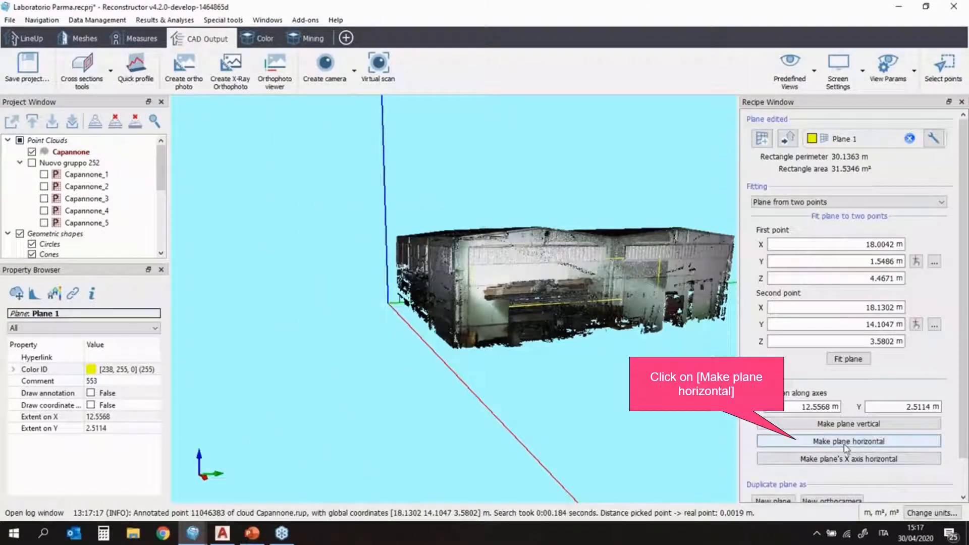
{"action": "left_click", "coordinate": [880, 443]}
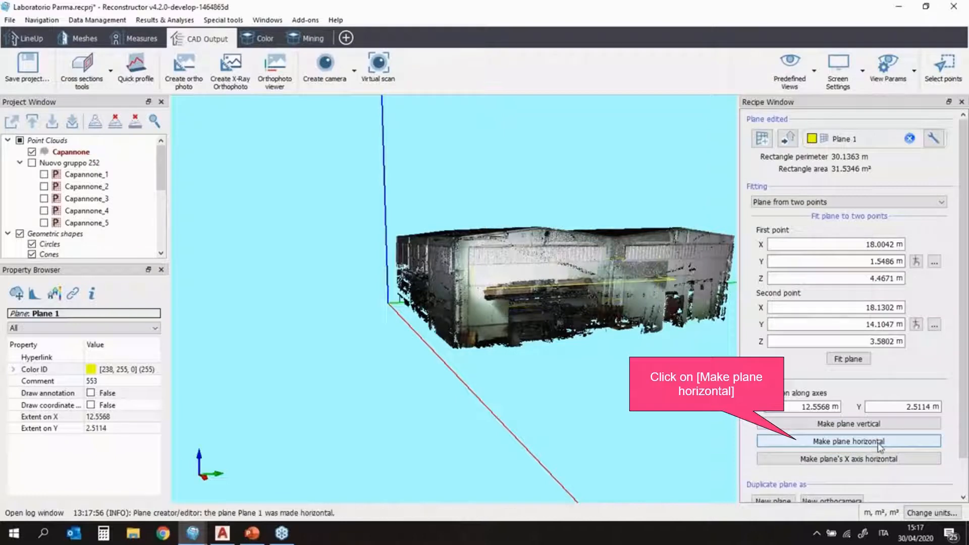
Enlarge Plane 1 beyond the building's footprint, with an extent of 31.5568 on X and 47.5114 on Y.
{"action": "left_click_drag", "start_coordinate": [572, 292], "coordinate": [541, 424]}
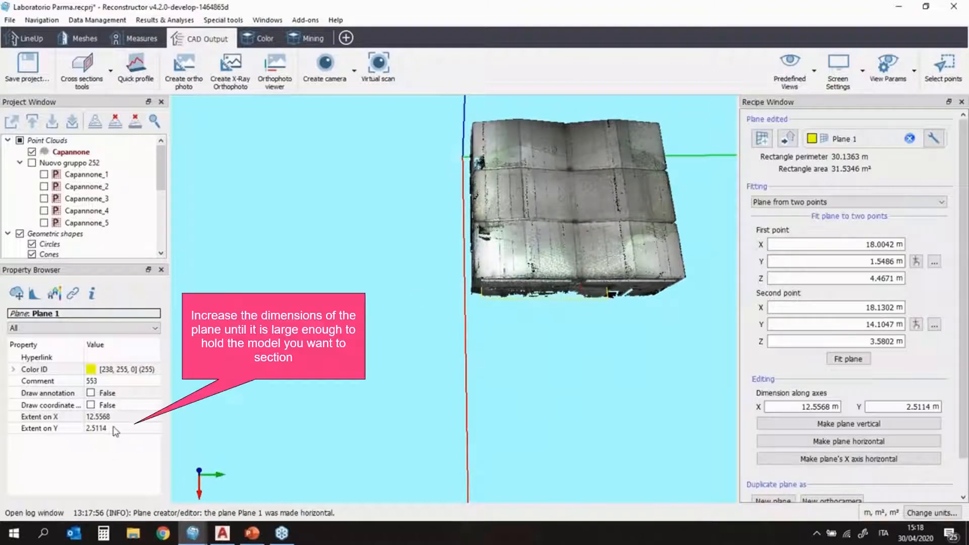
{"action": "double_click", "coordinate": [123, 417]}
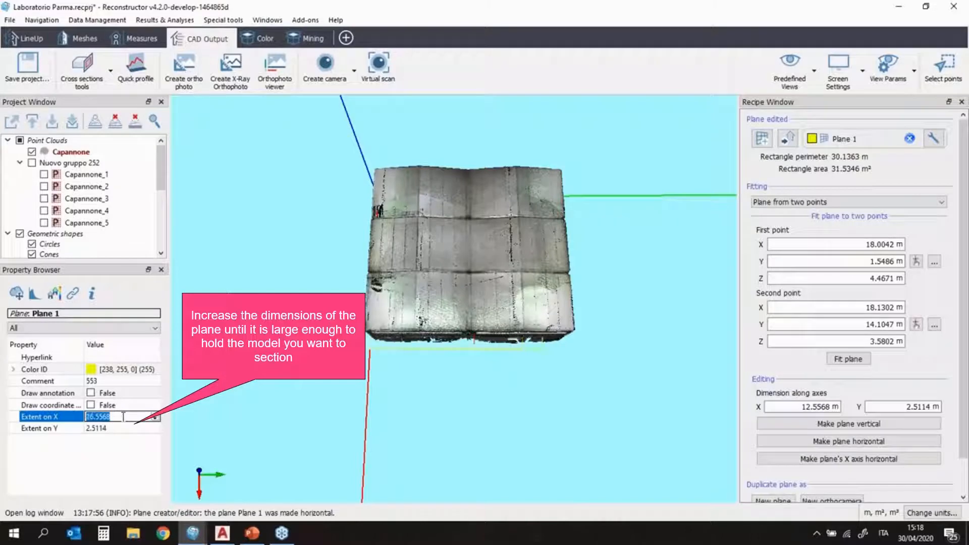
{"action": "left_click", "coordinate": [115, 429]}
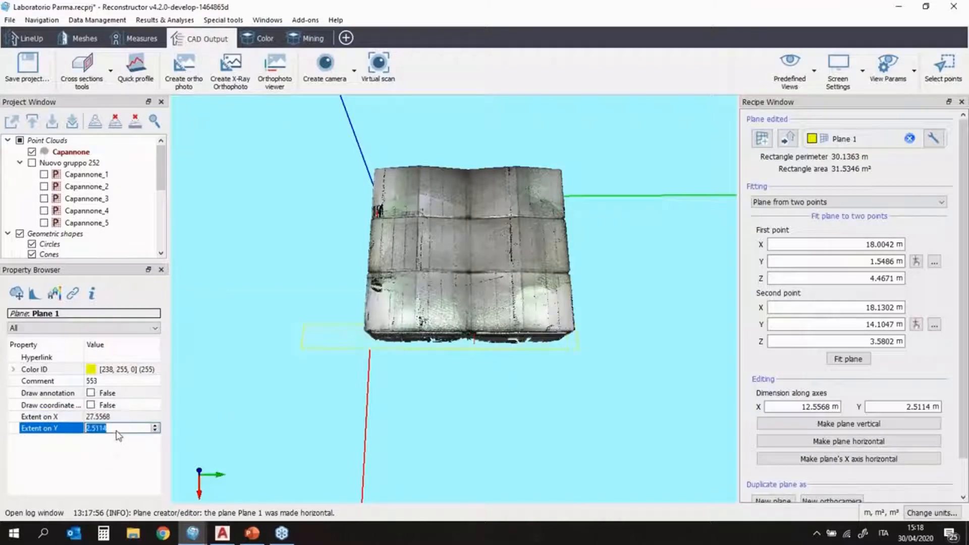
{"action": "scroll", "coordinate": [117, 430], "scroll_direction": "up", "scroll_amount": 11}
{"action": "scroll", "coordinate": [117, 430], "scroll_direction": "up", "scroll_amount": 20}
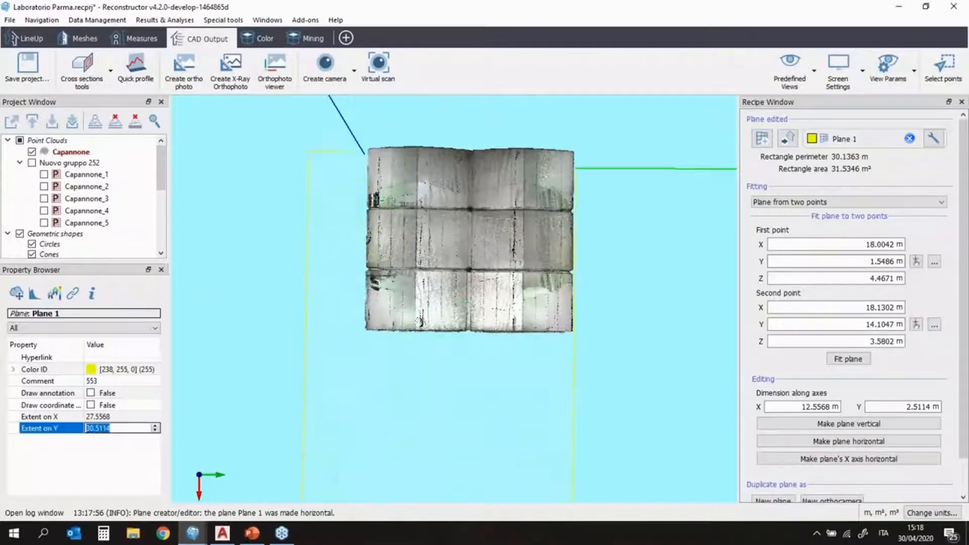
{"action": "left_click", "coordinate": [117, 417]}
{"action": "scroll", "coordinate": [118, 417], "scroll_direction": "up", "scroll_amount": 4}
{"action": "left_click_drag", "start_coordinate": [492, 328], "coordinate": [486, 229]}
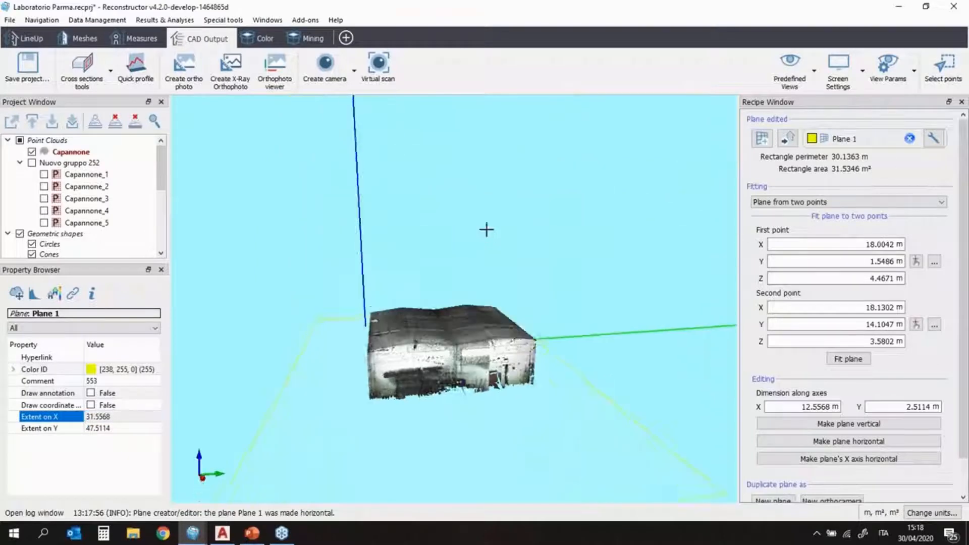
{"action": "scroll", "coordinate": [471, 434], "scroll_direction": "down", "scroll_amount": 3}
{"action": "left_click_drag", "start_coordinate": [469, 452], "coordinate": [379, 320]}
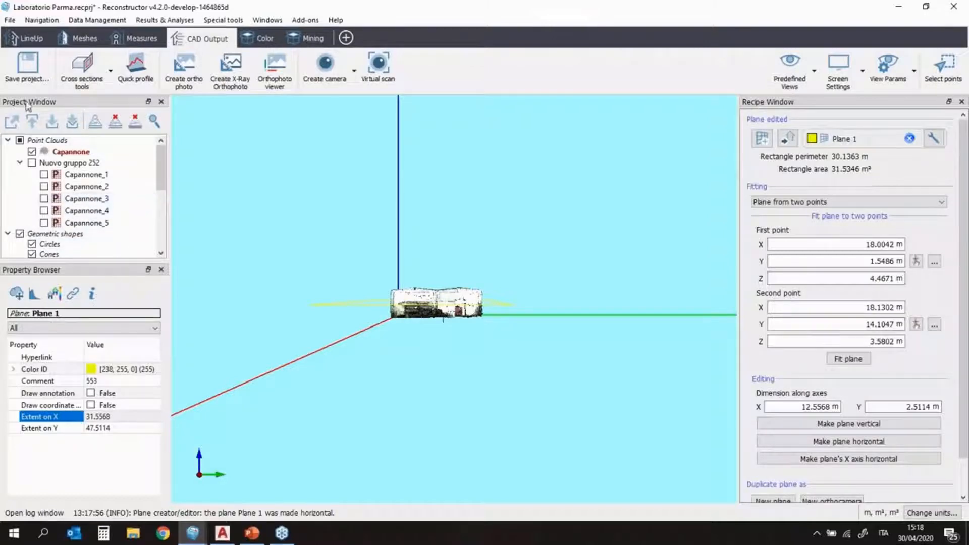
Open manual positioning for Plane 1 and enter a translation distance of 5 m.
{"action": "scroll", "coordinate": [71, 207], "scroll_direction": "down", "scroll_amount": 5}
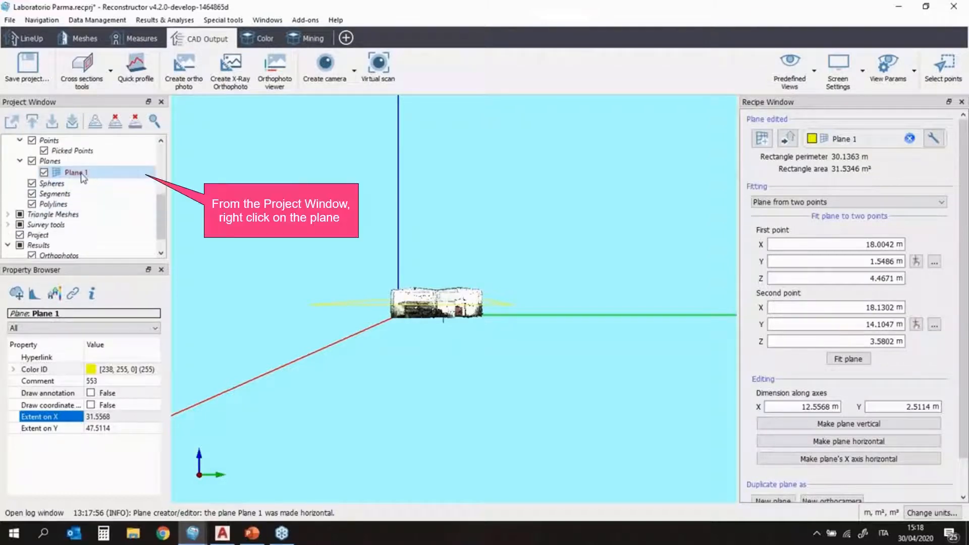
{"action": "right_click", "coordinate": [77, 174]}
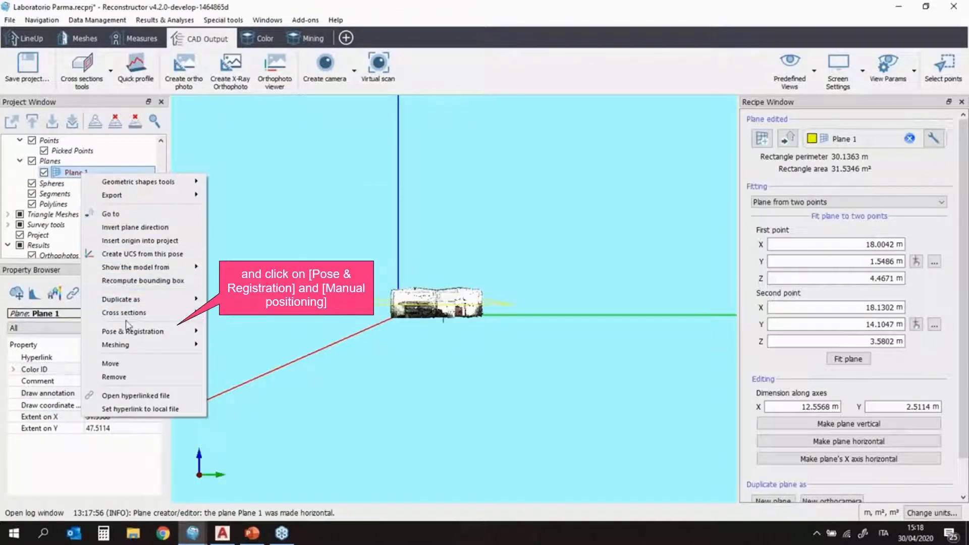
{"action": "mouse_move", "coordinate": [133, 335]}
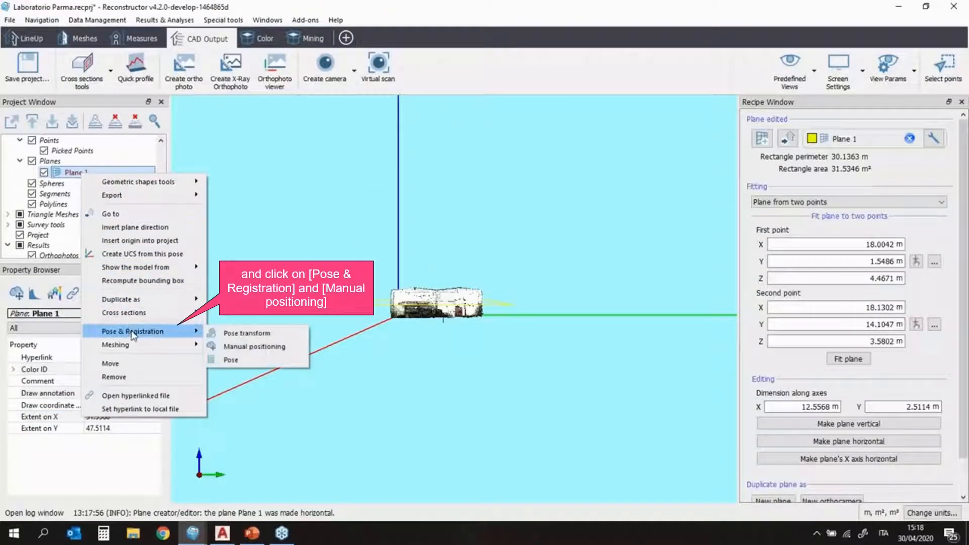
{"action": "left_click", "coordinate": [236, 347]}
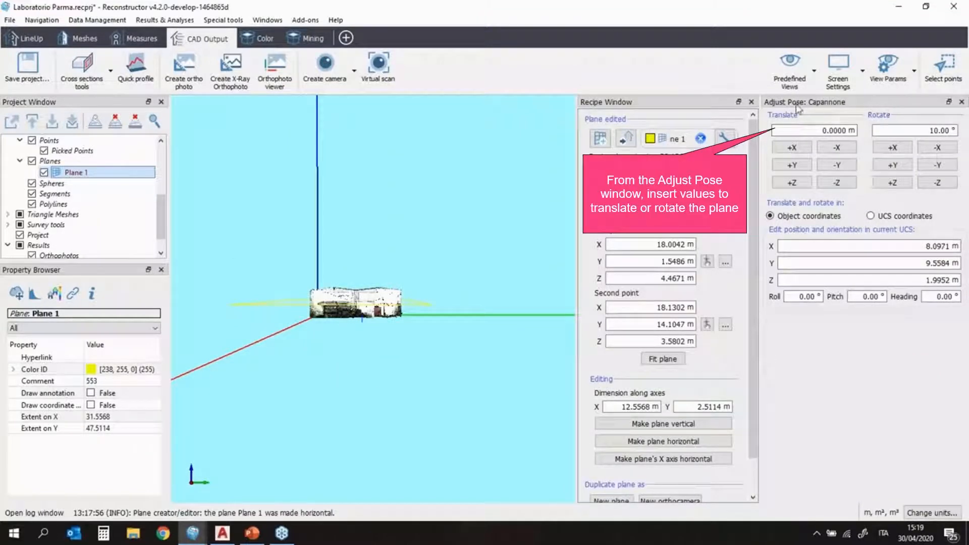
{"action": "left_click", "coordinate": [808, 131]}
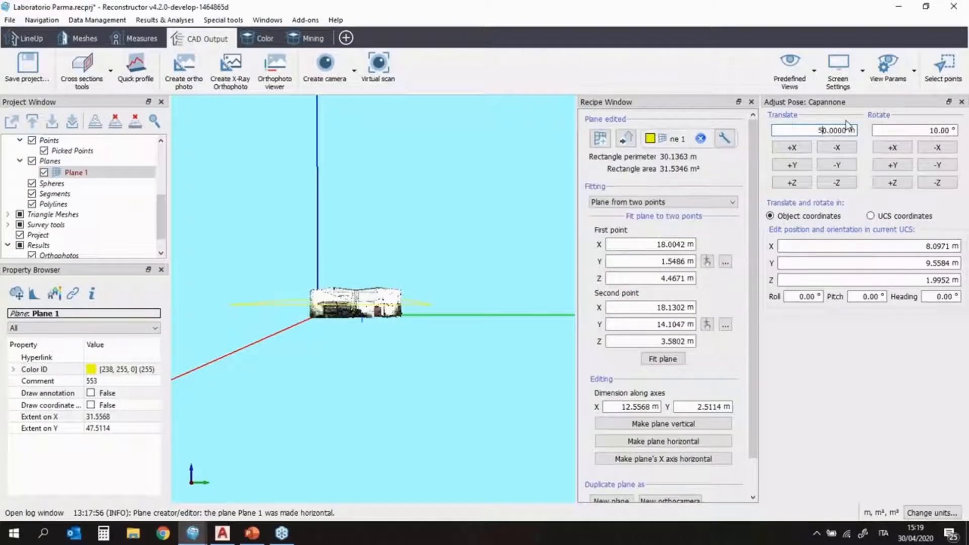
{"action": "type", "text": "5"}
{"action": "key", "text": "Delete"}
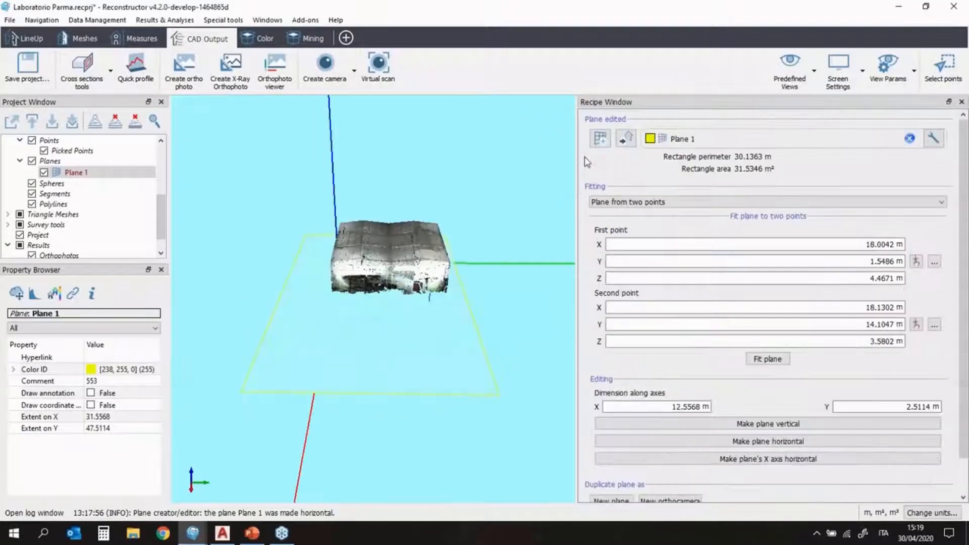
Start the Section from plane tool, abandoning the plane editor, and choose Plane 1 as the section plane.
{"action": "left_click", "coordinate": [81, 68]}
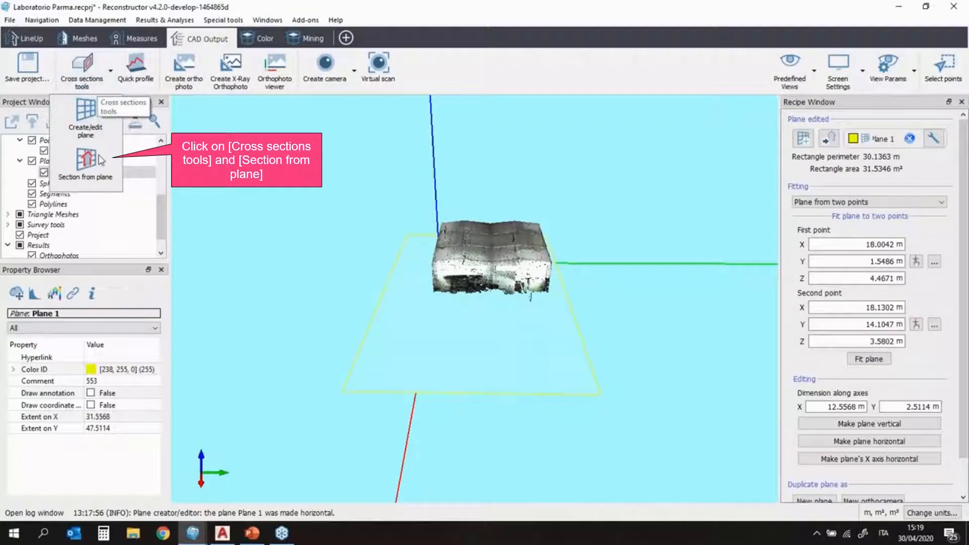
{"action": "left_click", "coordinate": [115, 161]}
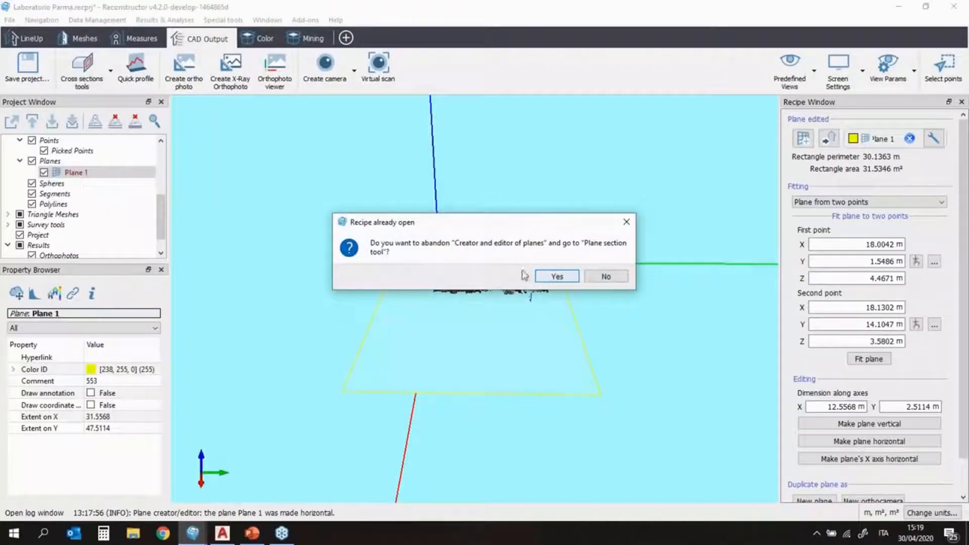
{"action": "left_click", "coordinate": [555, 275]}
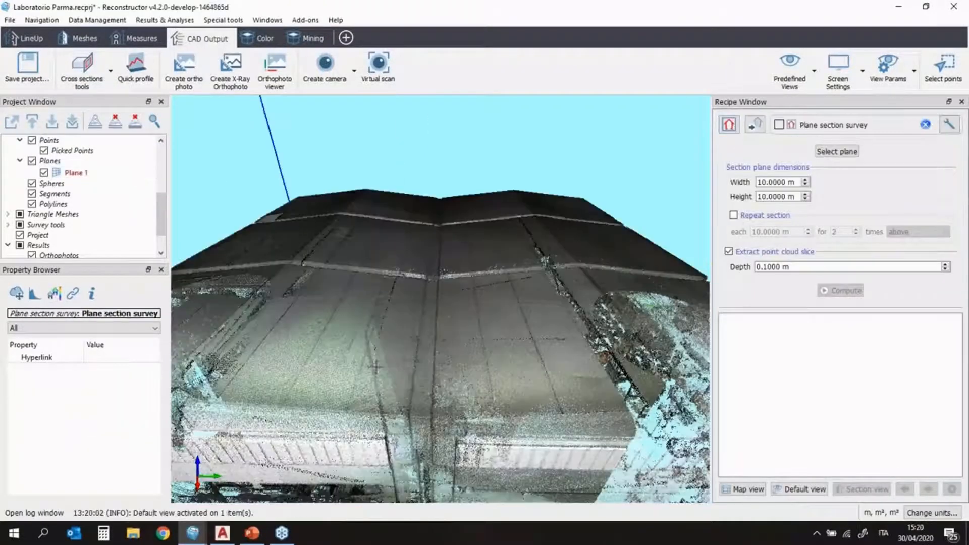
{"action": "left_click", "coordinate": [848, 153]}
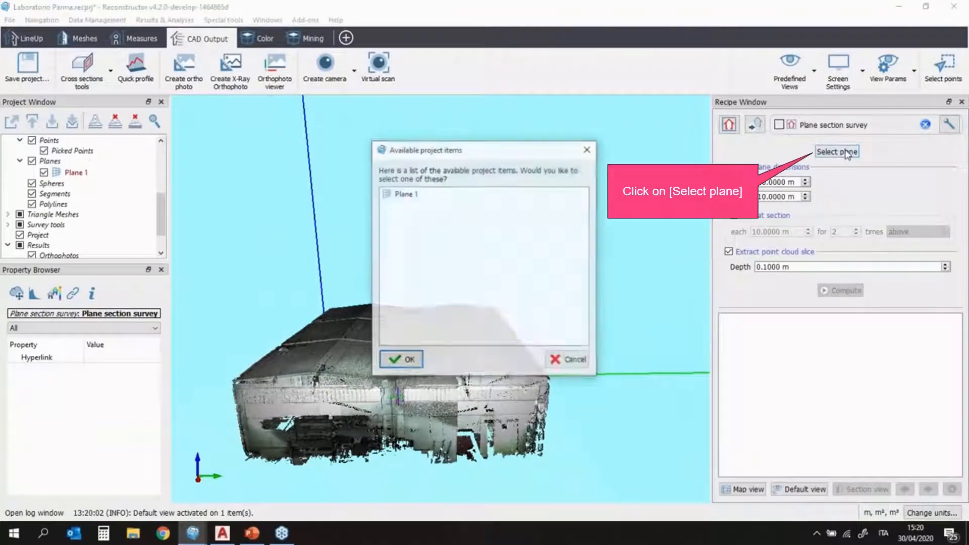
{"action": "left_click", "coordinate": [397, 197]}
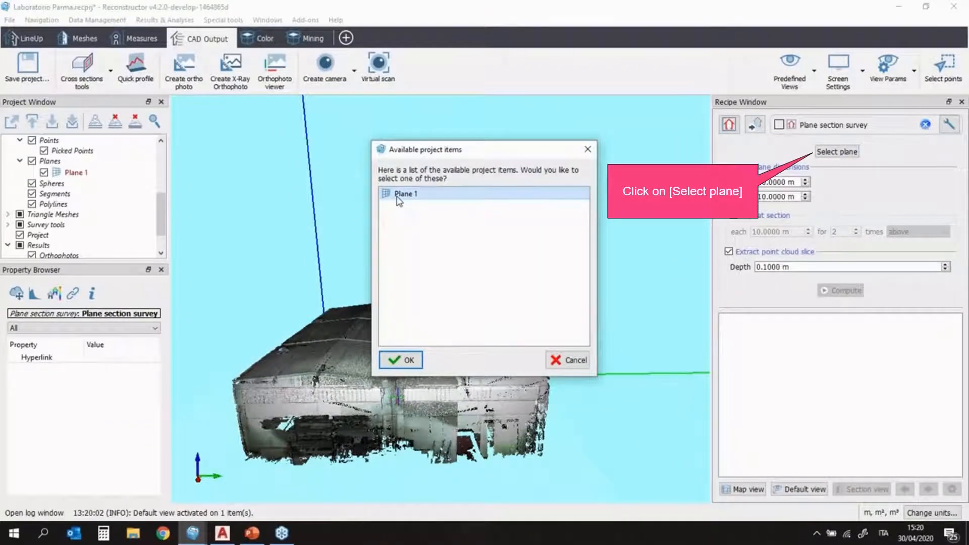
{"action": "left_click", "coordinate": [399, 361]}
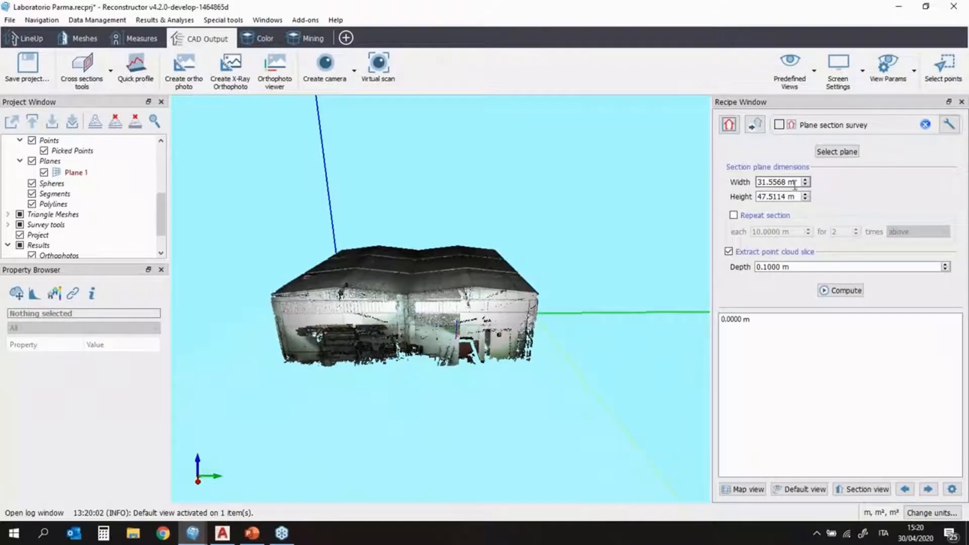
Repeat the section every 1 m for 5 times above the plane, keeping point cloud slice extraction at 0.1 m depth.
{"action": "left_click", "coordinate": [733, 216]}
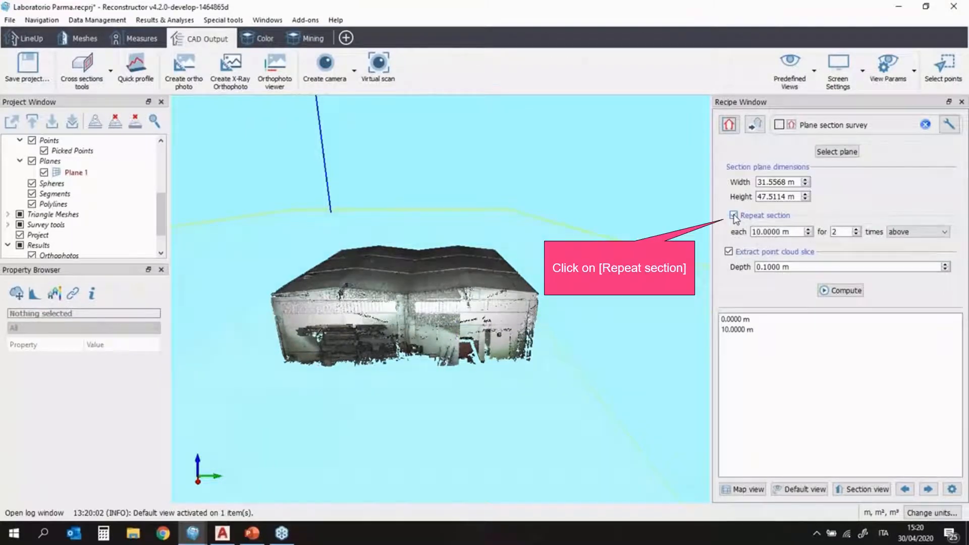
{"action": "scroll", "coordinate": [409, 237], "scroll_direction": "down", "scroll_amount": 3}
{"action": "left_click_drag", "start_coordinate": [410, 237], "coordinate": [410, 275]}
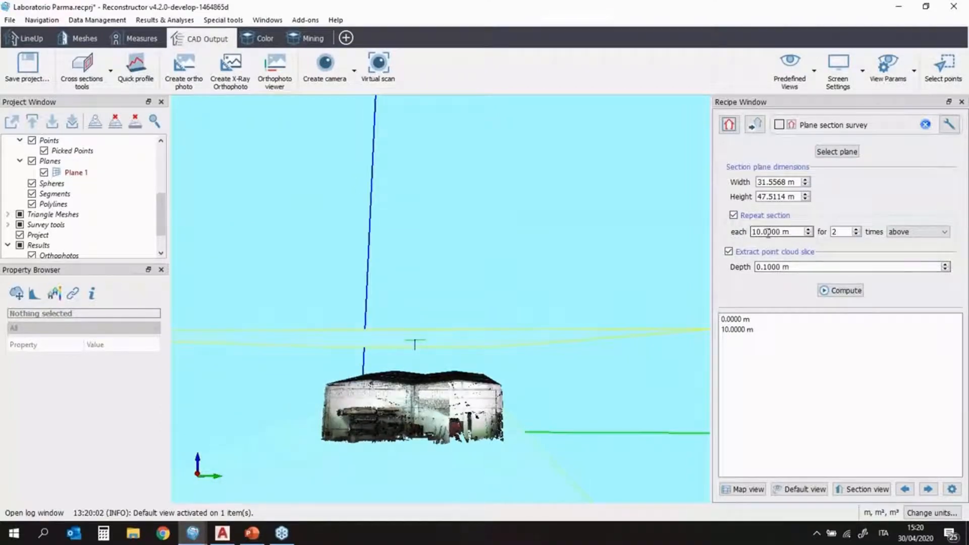
{"action": "double_click", "coordinate": [835, 232]}
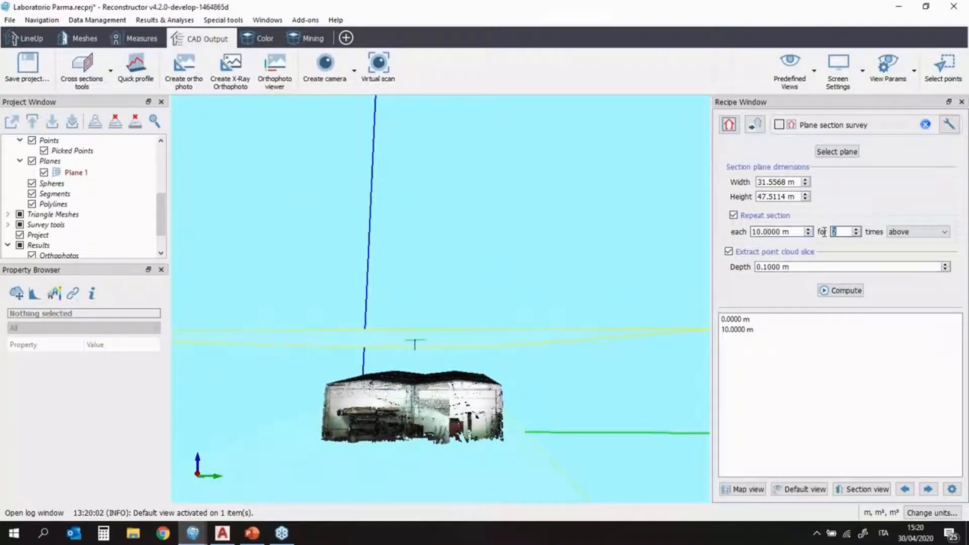
{"action": "type", "text": "5"}
{"action": "left_click_drag", "start_coordinate": [790, 232], "coordinate": [742, 233]}
{"action": "type", "text": "1"}
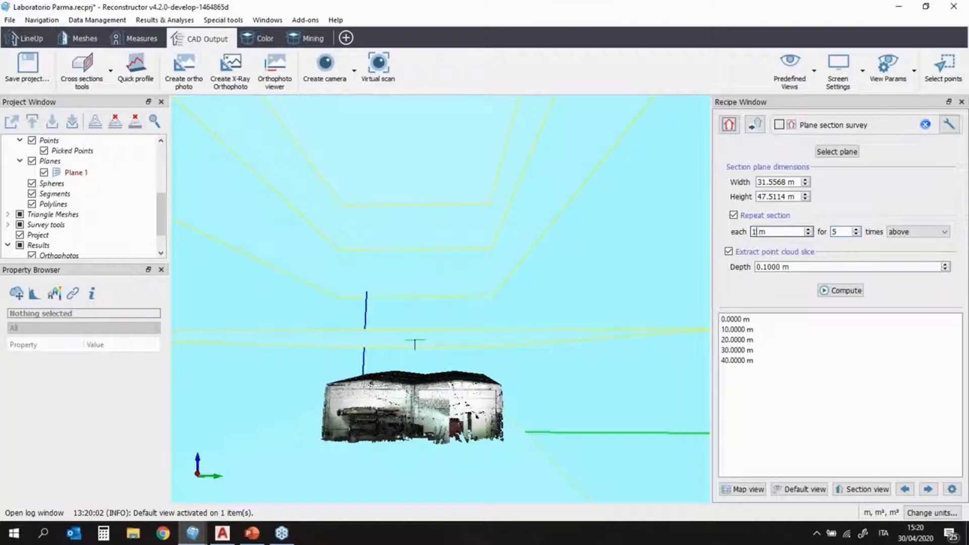
{"action": "key", "text": "Return"}
{"action": "scroll", "coordinate": [476, 353], "scroll_direction": "down", "scroll_amount": 2}
{"action": "left_click_drag", "start_coordinate": [477, 354], "coordinate": [414, 353]}
{"action": "left_click_drag", "start_coordinate": [454, 413], "coordinate": [339, 476]}
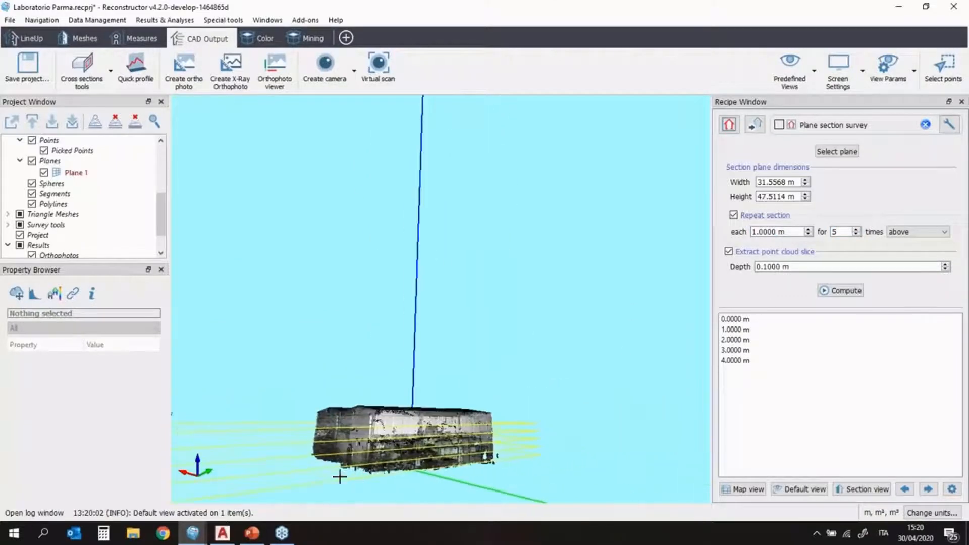
{"action": "left_click_drag", "start_coordinate": [334, 442], "coordinate": [404, 410]}
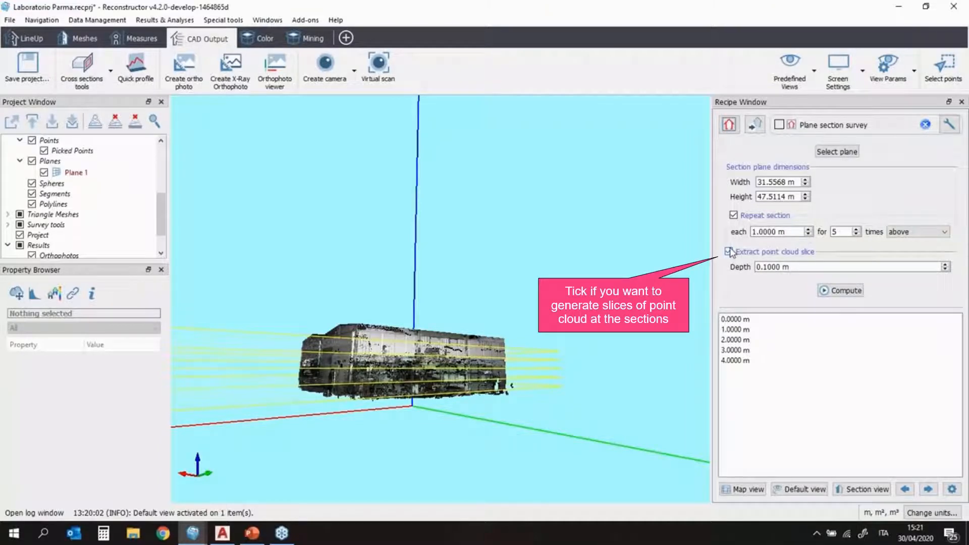
{"action": "left_click", "coordinate": [791, 267]}
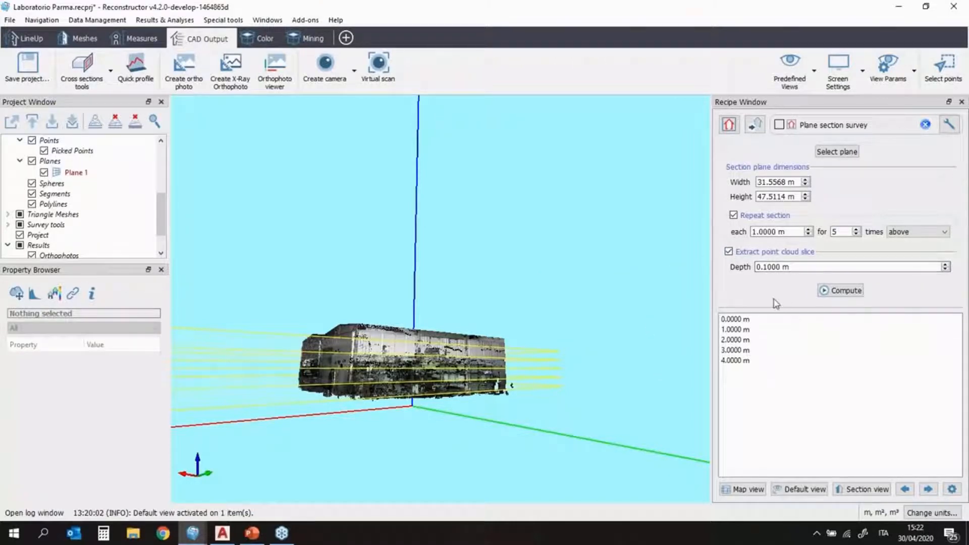
Preview the sections in section view, advancing from the 0 m section to the 2 m section.
{"action": "left_click", "coordinate": [866, 489]}
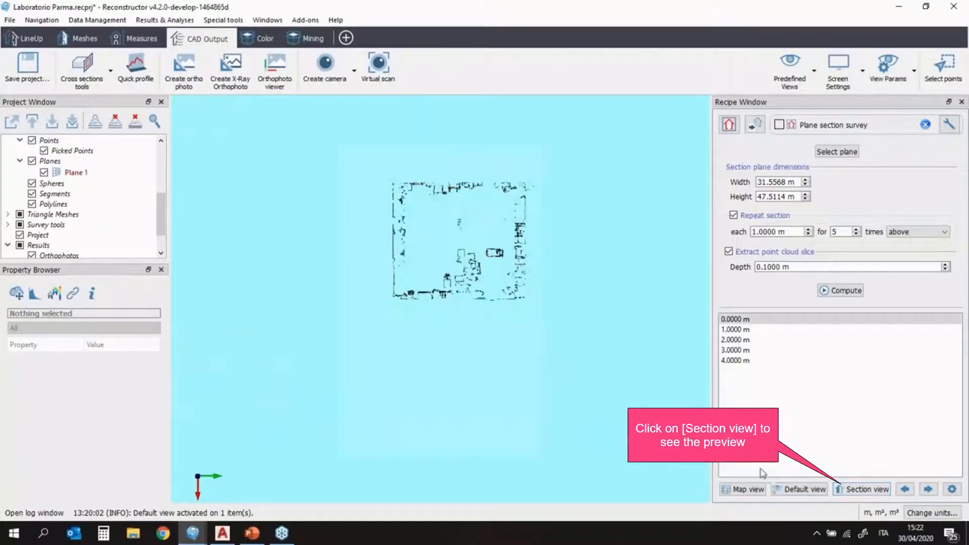
{"action": "left_click", "coordinate": [928, 489]}
{"action": "left_click", "coordinate": [928, 490]}
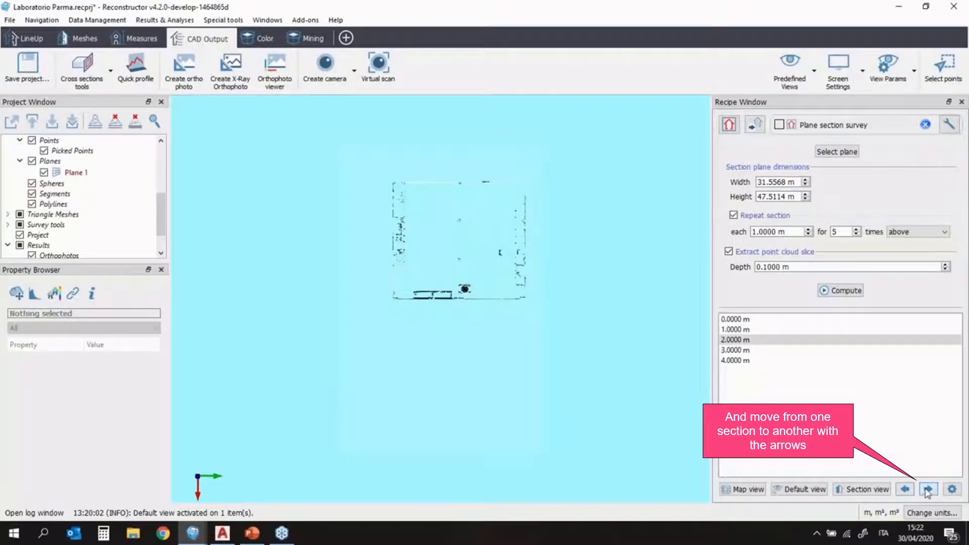
Advance the section preview to the 4 m section and compute all sections of the plane section survey.
{"action": "left_click", "coordinate": [933, 492]}
{"action": "left_click", "coordinate": [933, 492]}
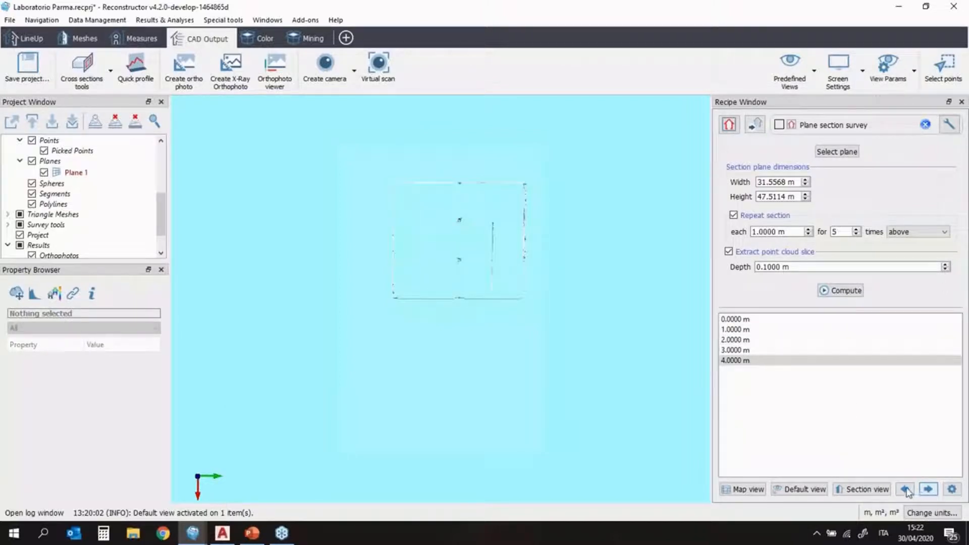
{"action": "left_click", "coordinate": [847, 291]}
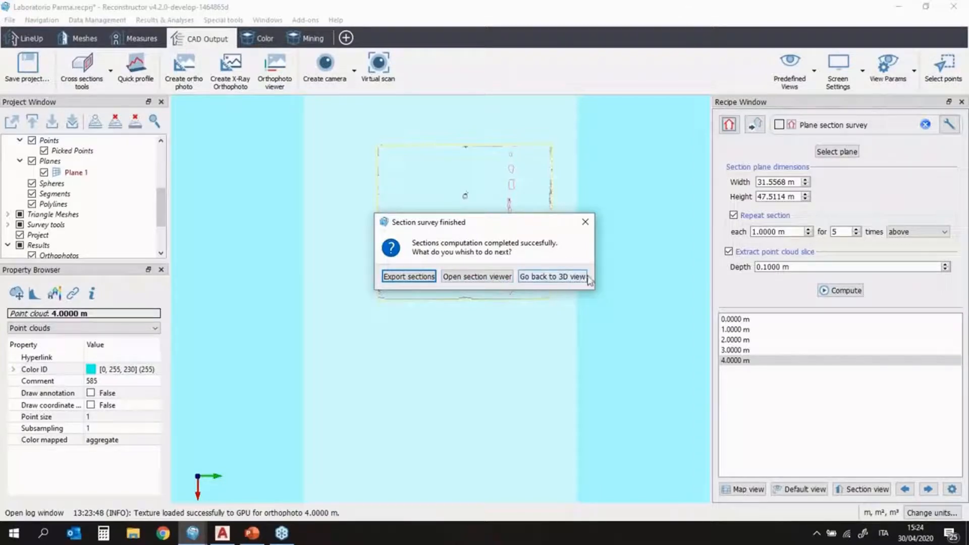
Open the computed sections in the section viewer and browse forward to the 4 m section.
{"action": "left_click", "coordinate": [487, 278]}
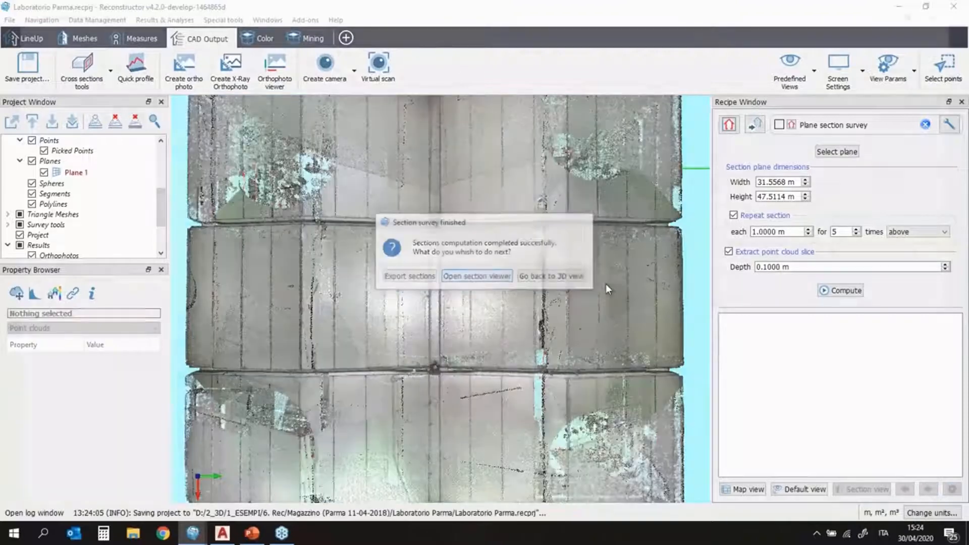
{"action": "left_click", "coordinate": [866, 31]}
{"action": "left_click", "coordinate": [867, 31]}
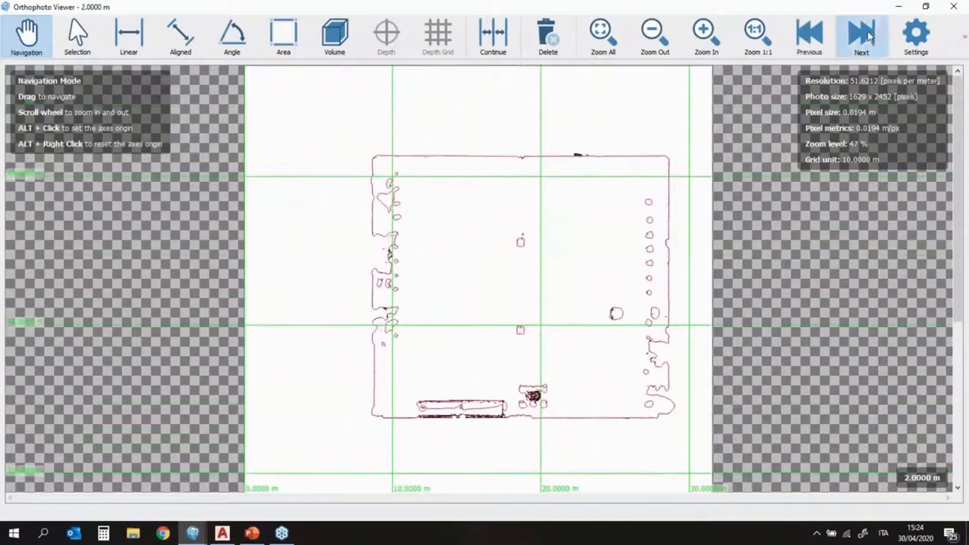
{"action": "left_click", "coordinate": [866, 31]}
{"action": "left_click", "coordinate": [866, 32]}
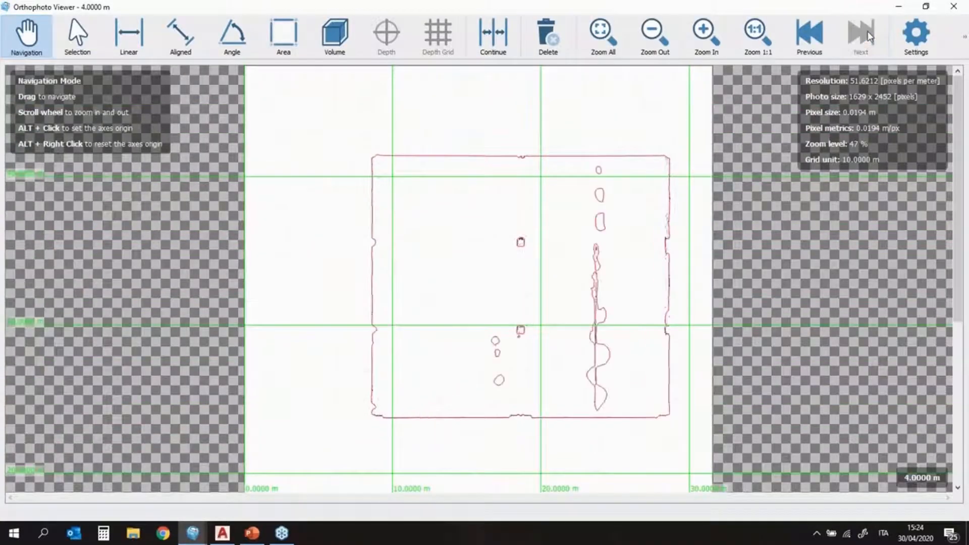
Add an axis-aligned distance measure across the building's full width, between the two opposite side walls of the 4 m section.
{"action": "left_click", "coordinate": [180, 34]}
{"action": "scroll", "coordinate": [353, 187], "scroll_direction": "up", "scroll_amount": 1}
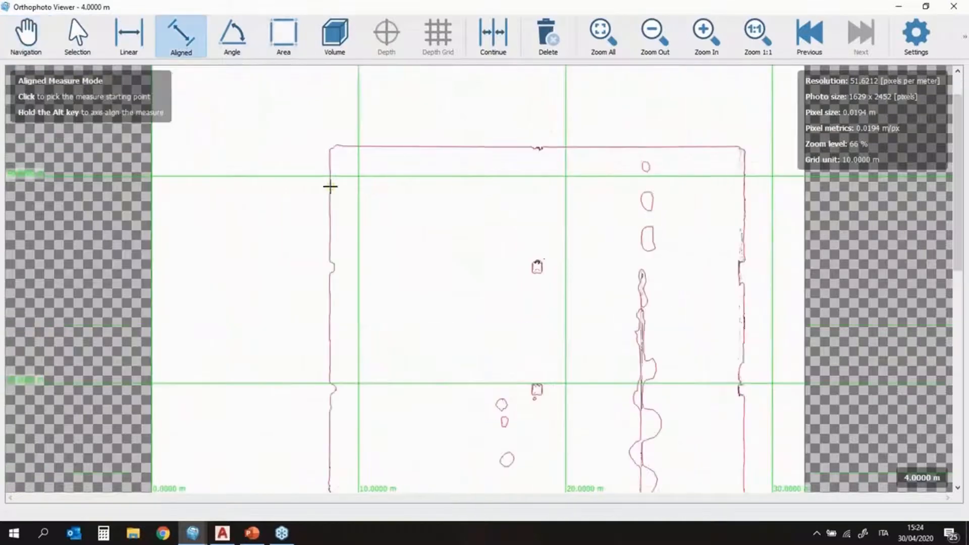
{"action": "left_click", "coordinate": [330, 186]}
{"action": "left_click", "coordinate": [745, 191], "text": "alt"}
{"action": "left_click", "coordinate": [745, 212]}
{"action": "scroll", "coordinate": [489, 214], "scroll_direction": "up", "scroll_amount": 1}
Increase the dimension text size in the orthophoto settings and apply it to the width measure.
{"action": "left_click", "coordinate": [916, 36]}
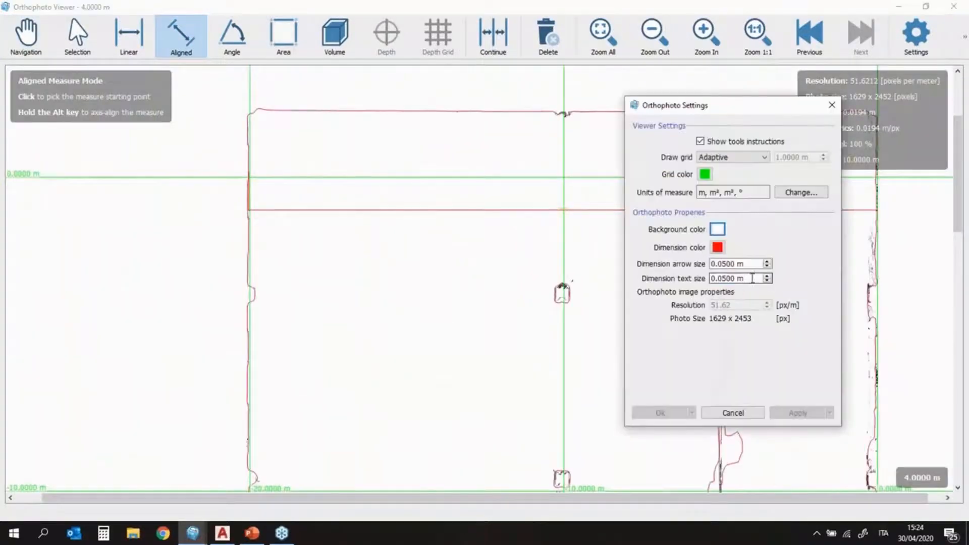
{"action": "scroll", "coordinate": [752, 278], "scroll_direction": "up", "scroll_amount": 4}
{"action": "left_click", "coordinate": [803, 410]}
{"action": "scroll", "coordinate": [674, 198], "scroll_direction": "down", "scroll_amount": 2}
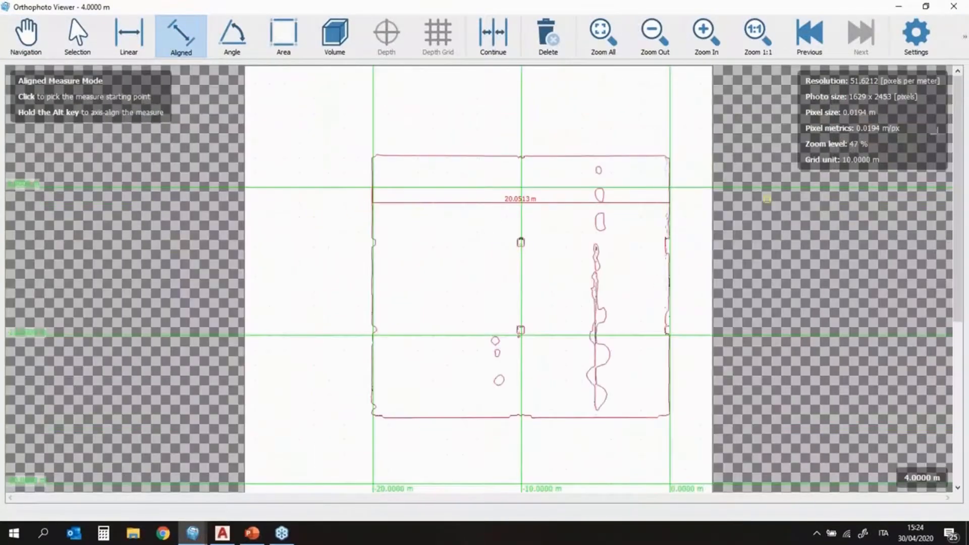
Close the section viewer and hide the Capannone point cloud in a tilted 3D view of the section polylines.
{"action": "left_click", "coordinate": [958, 7]}
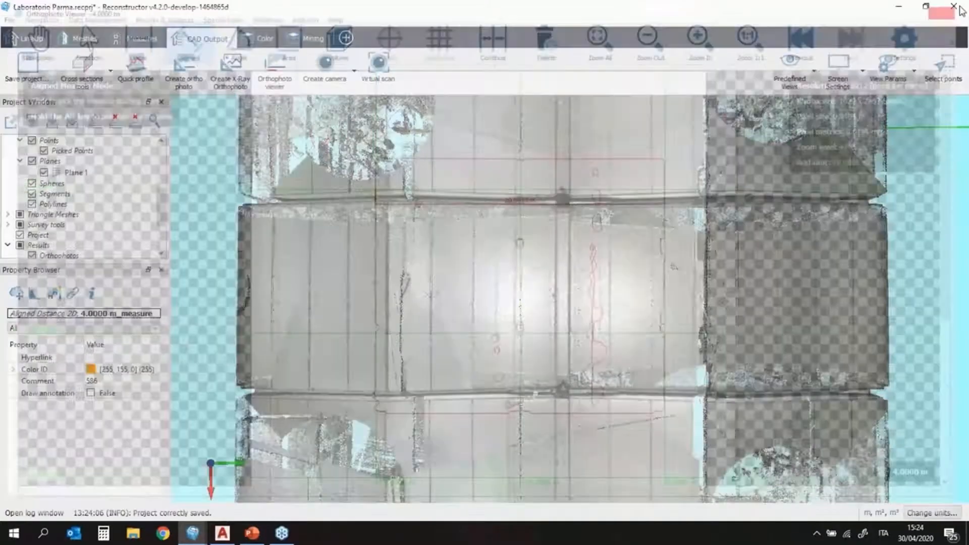
{"action": "scroll", "coordinate": [533, 319], "scroll_direction": "down", "scroll_amount": 5}
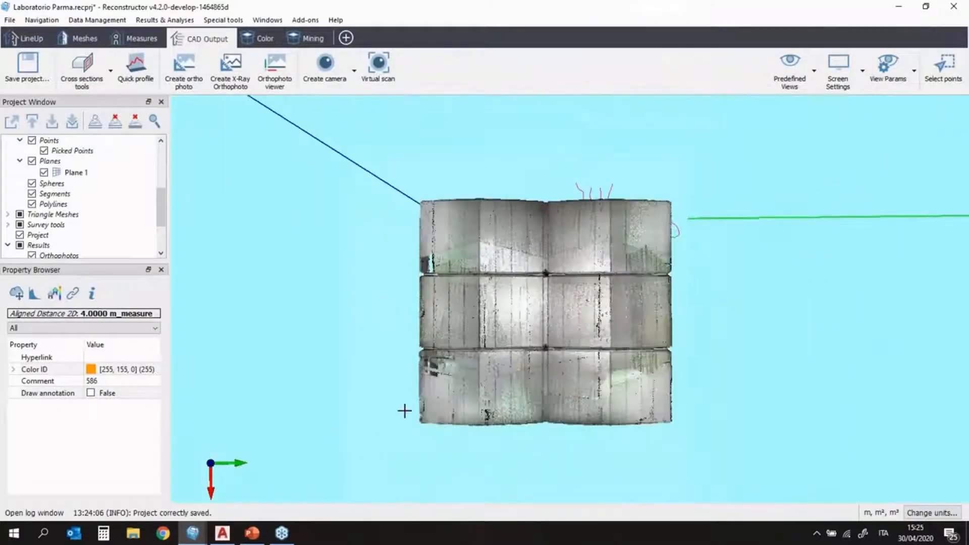
{"action": "left_click_drag", "start_coordinate": [466, 421], "coordinate": [464, 298]}
{"action": "scroll", "coordinate": [98, 163], "scroll_direction": "up", "scroll_amount": 4}
{"action": "left_click", "coordinate": [32, 152]}
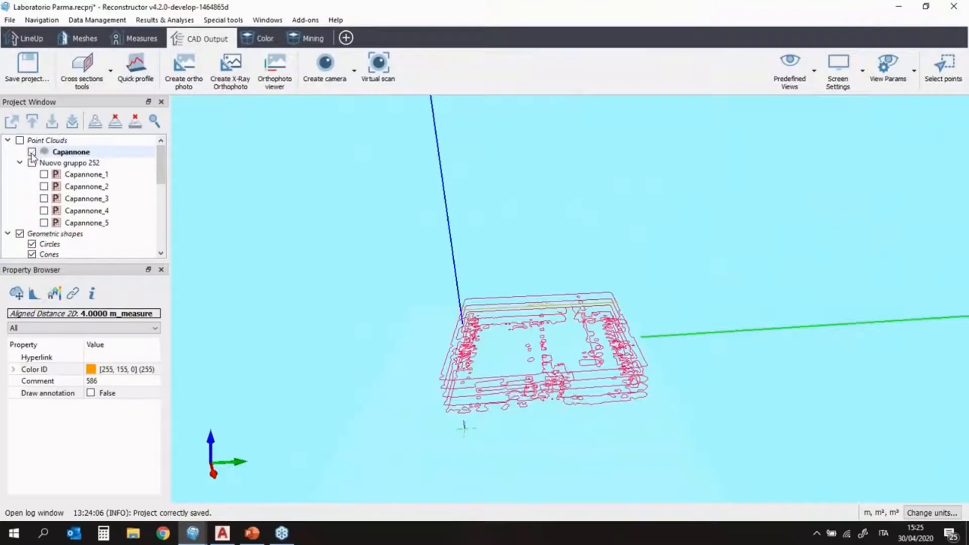
Expand the Capannone cross-sections in the plane section survey results and show the survey's orthophotos in 3D.
{"action": "scroll", "coordinate": [95, 228], "scroll_direction": "down", "scroll_amount": 6}
{"action": "left_click", "coordinate": [31, 225]}
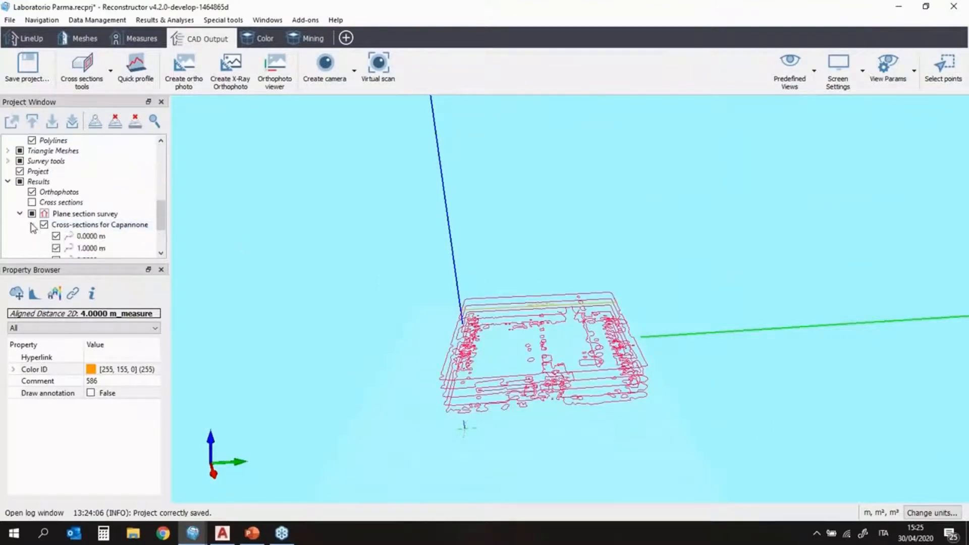
{"action": "scroll", "coordinate": [85, 247], "scroll_direction": "down", "scroll_amount": 2}
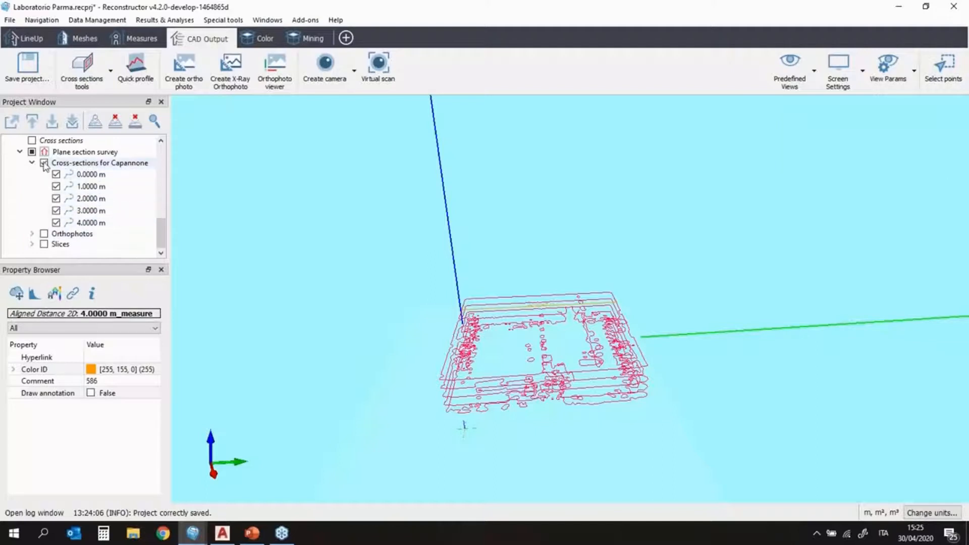
{"action": "left_click", "coordinate": [44, 234]}
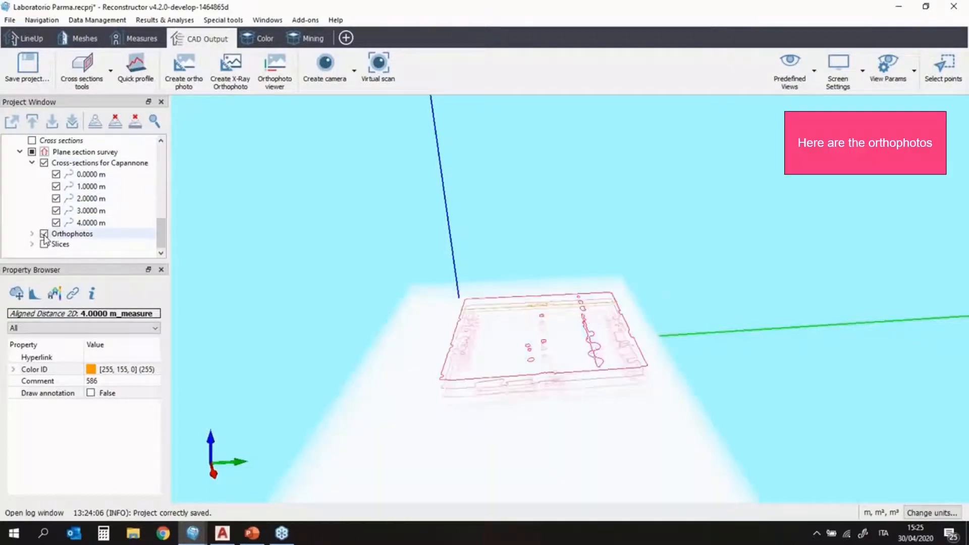
{"action": "scroll", "coordinate": [578, 335], "scroll_direction": "up", "scroll_amount": 5}
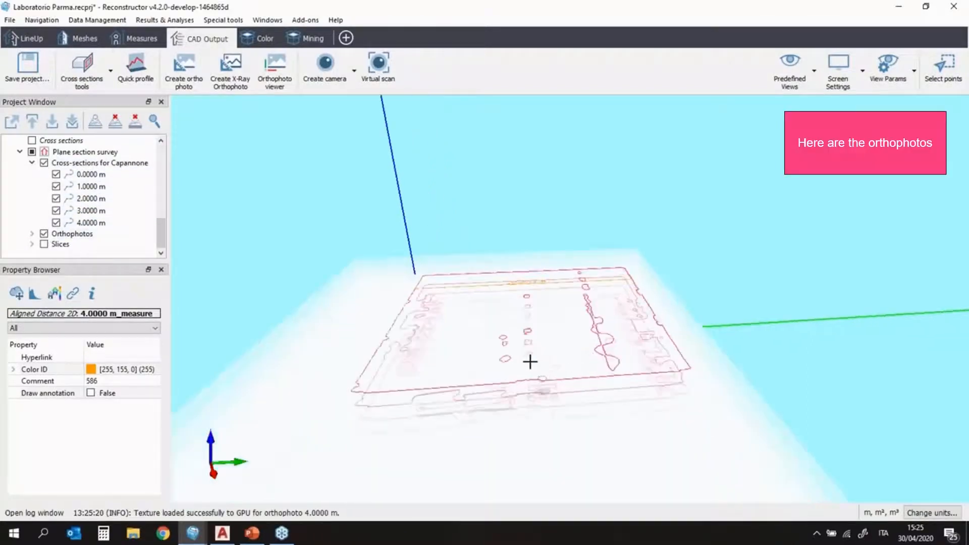
{"action": "scroll", "coordinate": [538, 419], "scroll_direction": "up", "scroll_amount": 1}
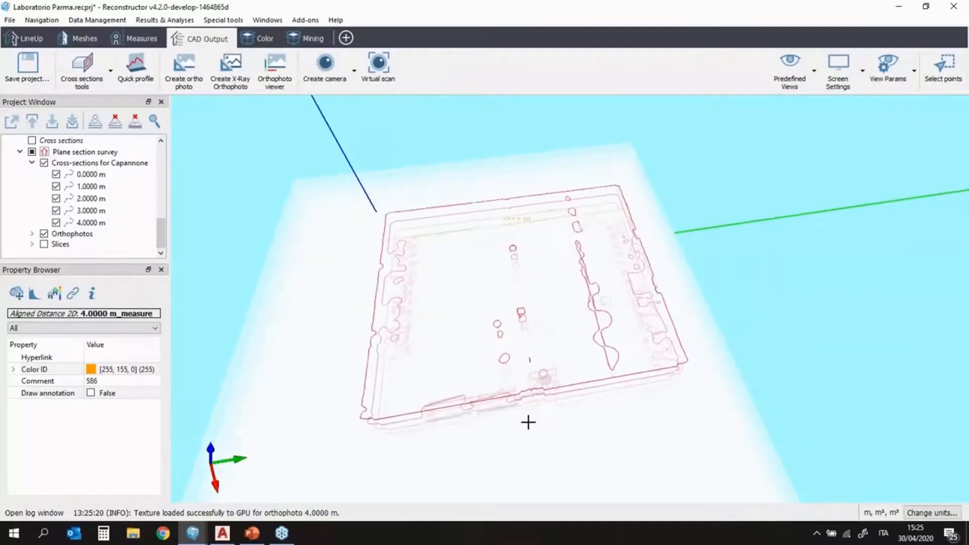
Show the point cloud slices alone by hiding the survey's orthophotos and cross-section polylines, and inspect them up close.
{"action": "left_click", "coordinate": [44, 244]}
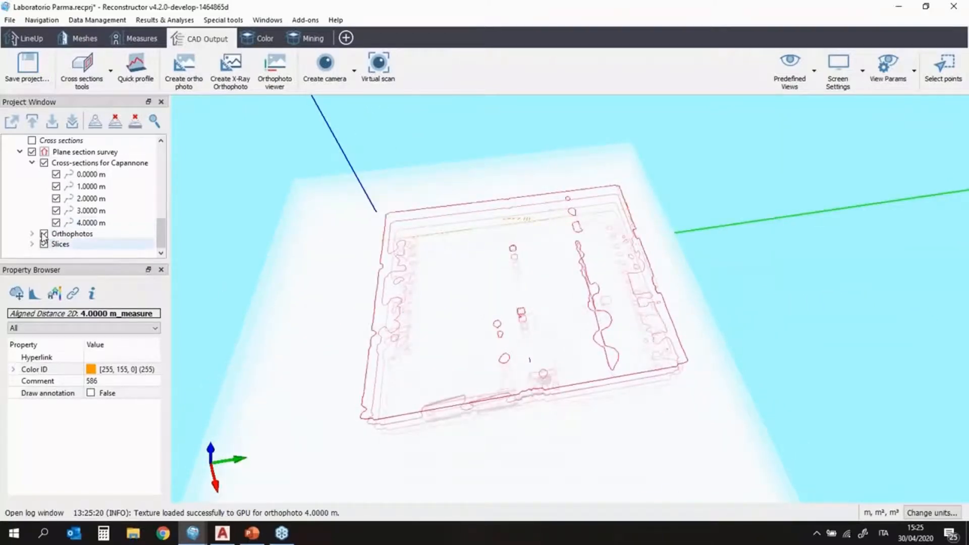
{"action": "left_click", "coordinate": [44, 234]}
{"action": "left_click", "coordinate": [44, 163]}
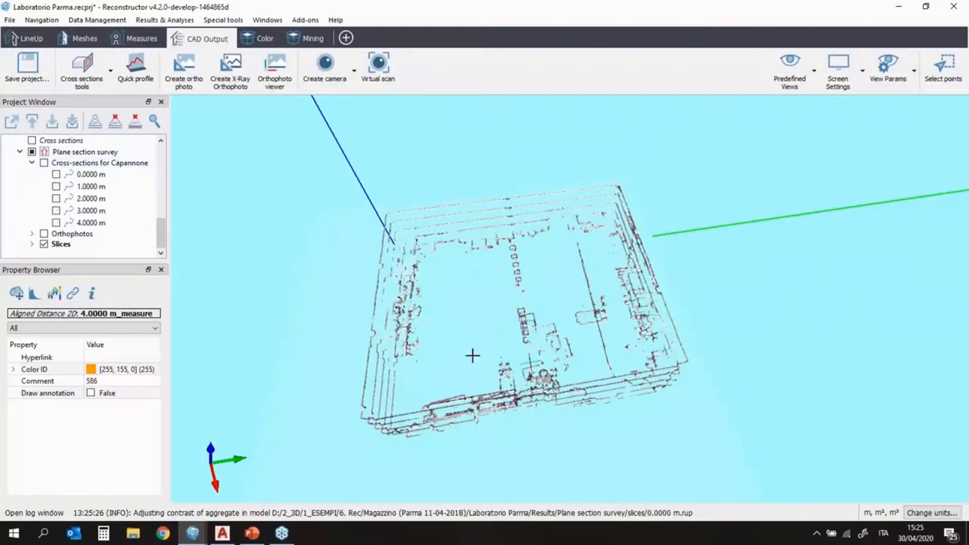
{"action": "left_click_drag", "start_coordinate": [464, 361], "coordinate": [454, 320]}
{"action": "scroll", "coordinate": [500, 400], "scroll_direction": "up", "scroll_amount": 4}
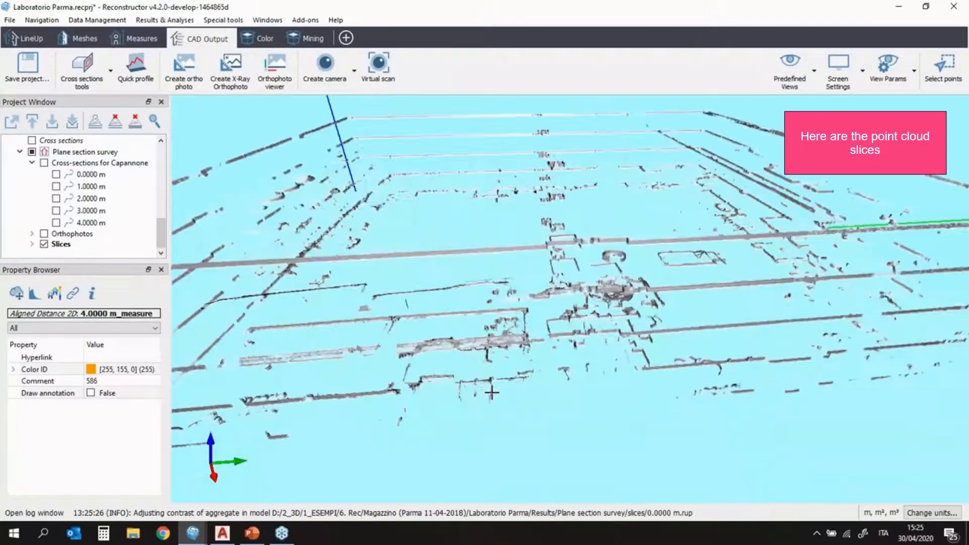
{"action": "left_click_drag", "start_coordinate": [491, 392], "coordinate": [483, 261]}
{"action": "scroll", "coordinate": [444, 221], "scroll_direction": "up", "scroll_amount": 5}
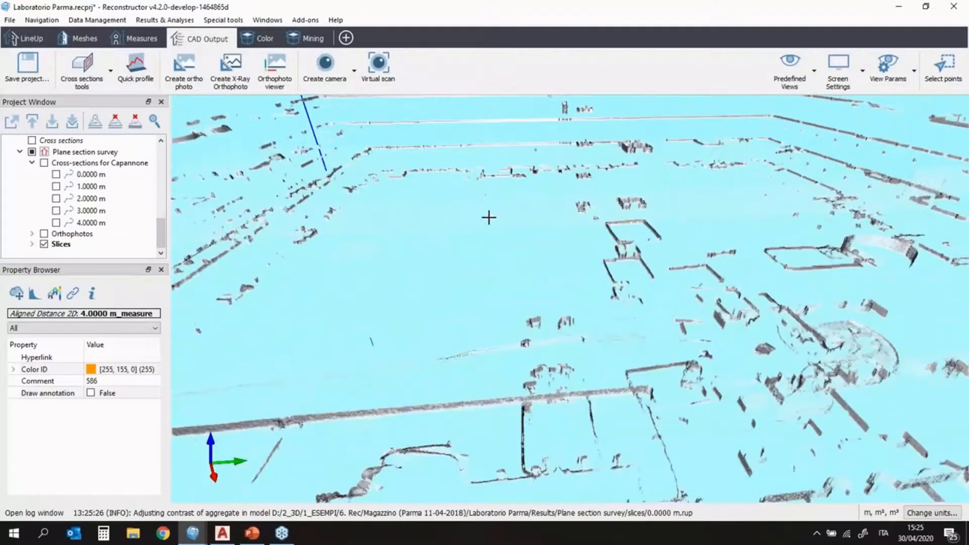